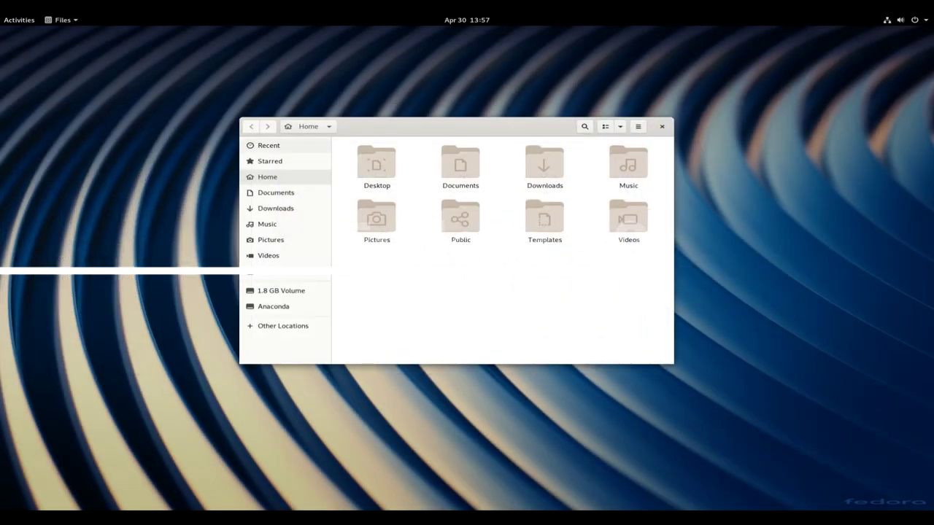
Step: Look through the Files application menu without choosing anything, and close the file manager window
key(super+F10)
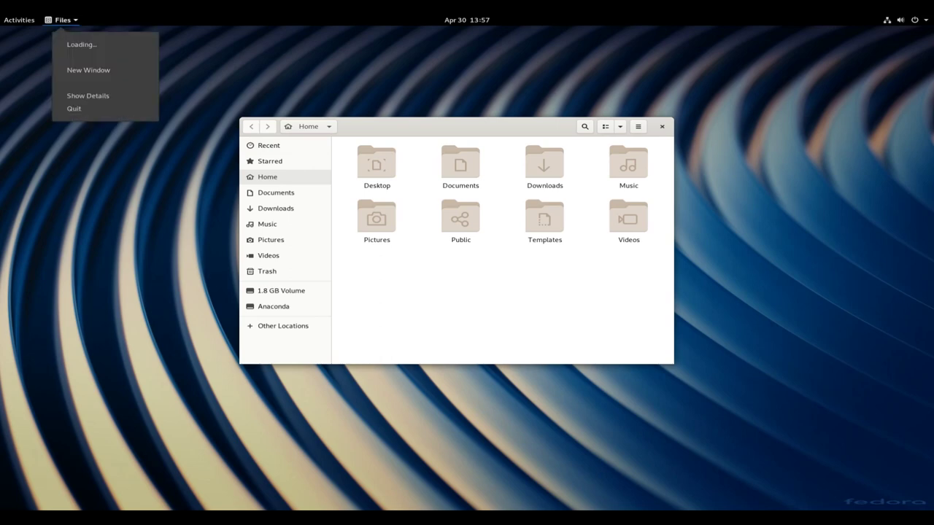
key(Up)
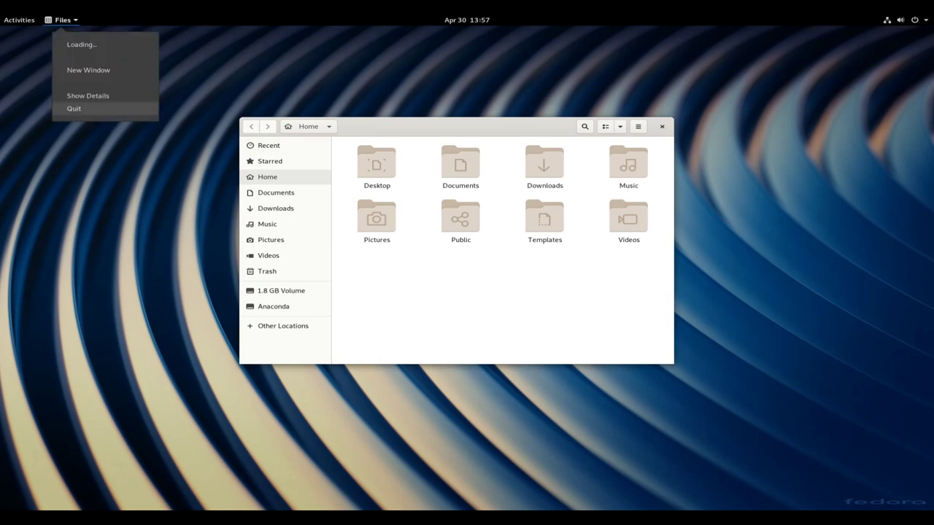
key(Down)
key(Down)
key(Down)
key(Escape)
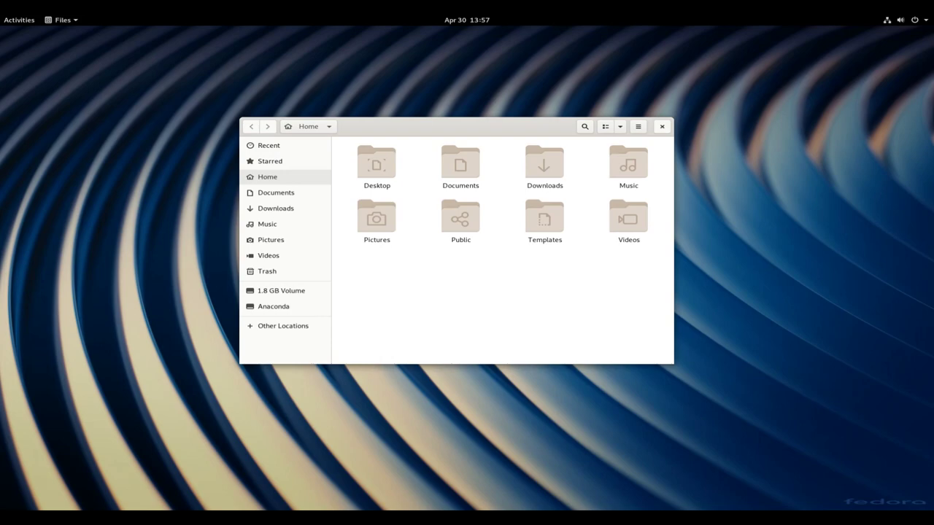
click(662, 126)
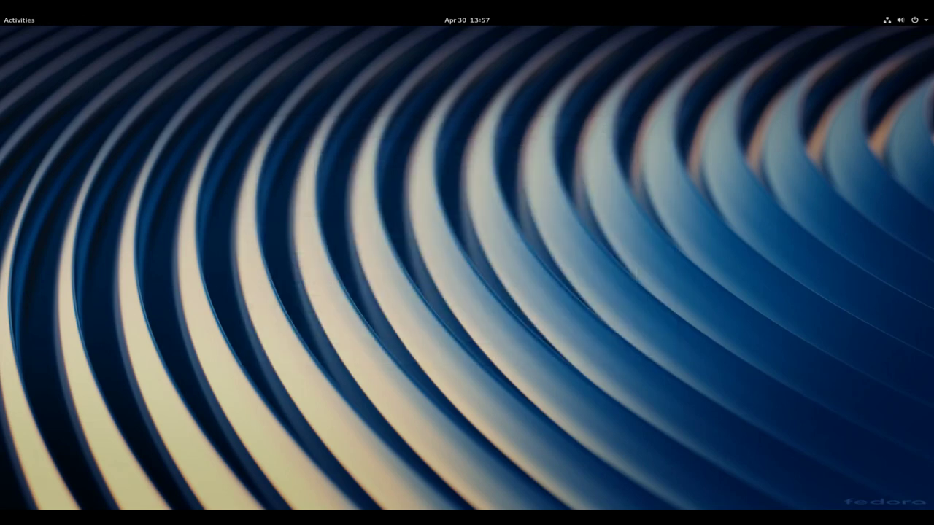
Step: Show the full list of installed applications and launch Settings from it
click(19, 20)
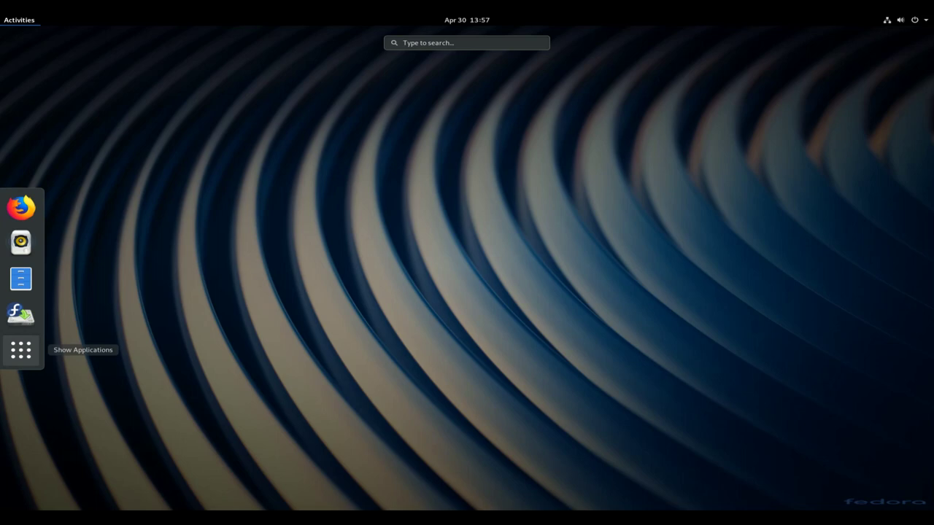
click(20, 350)
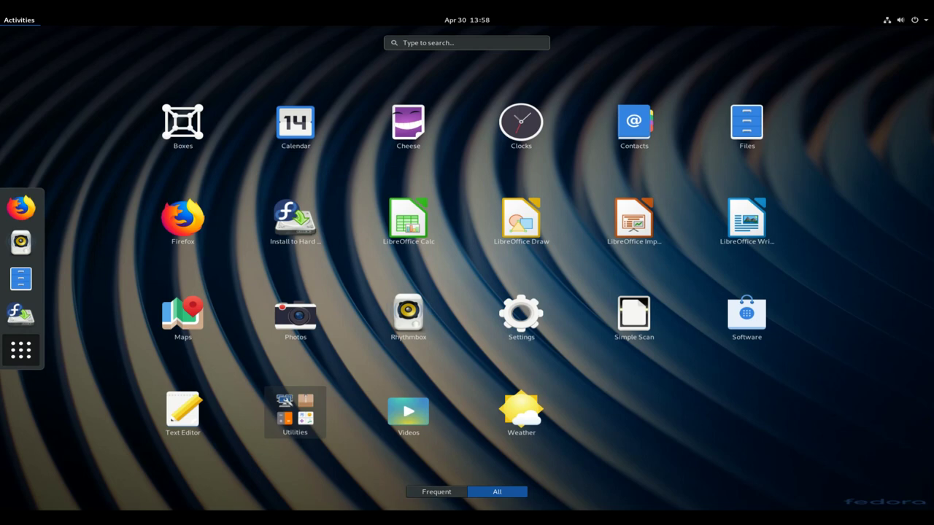
click(20, 350)
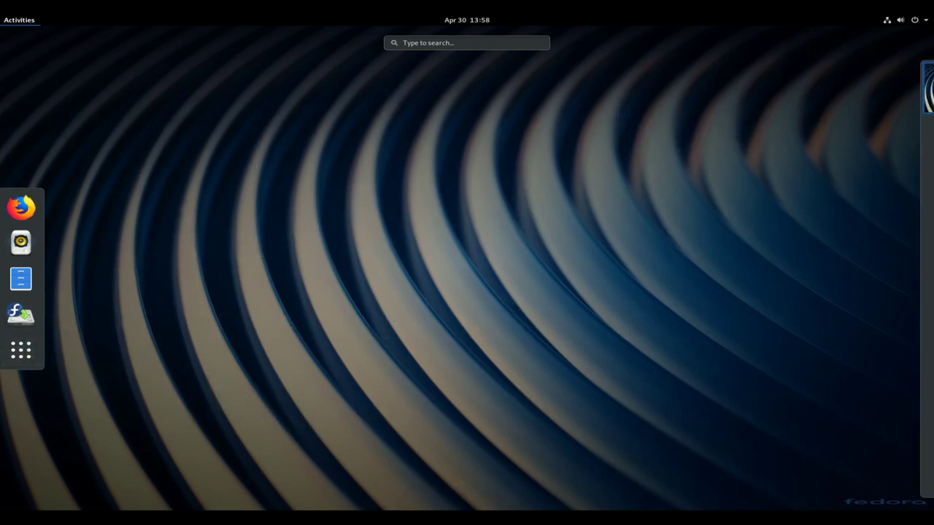
click(20, 351)
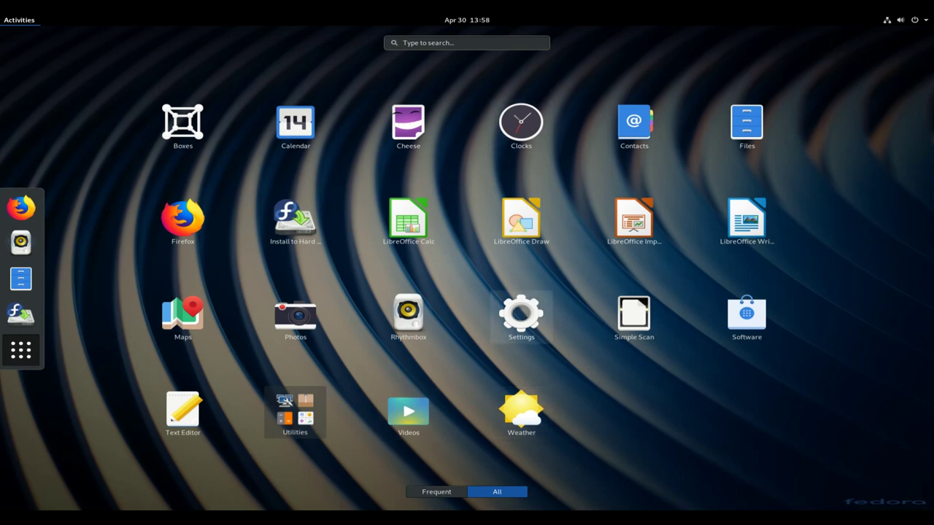
click(521, 314)
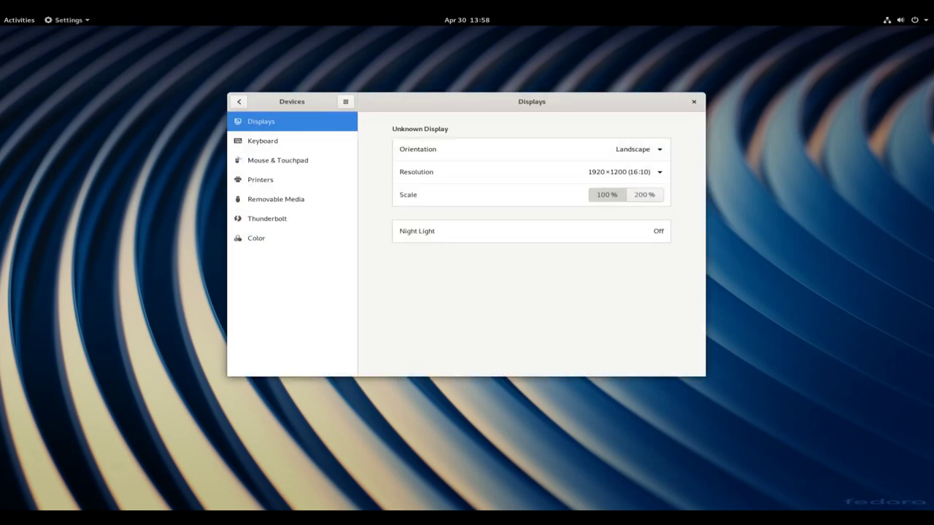
Step: Return from Devices to the main settings list, look through its categories and show the Background settings
click(268, 101)
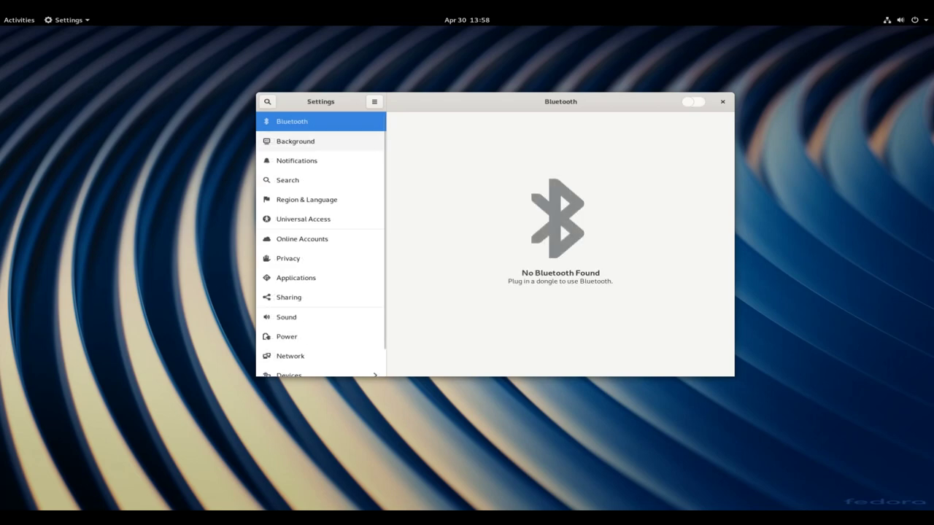
scroll(321, 239, down, 1)
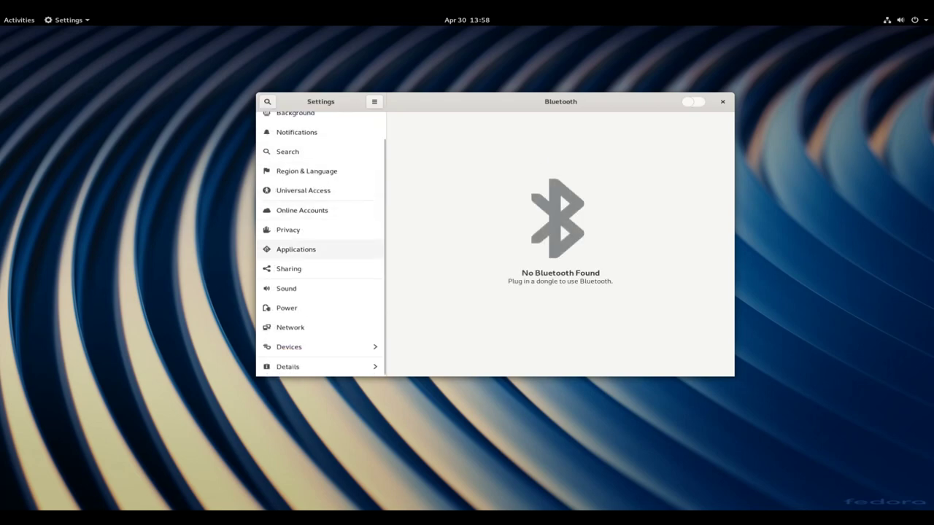
scroll(321, 259, up, 1)
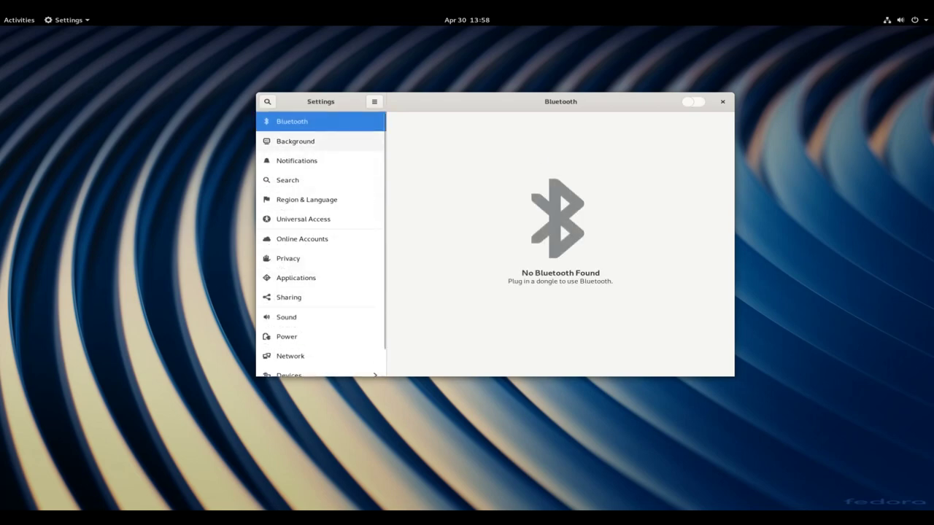
click(306, 141)
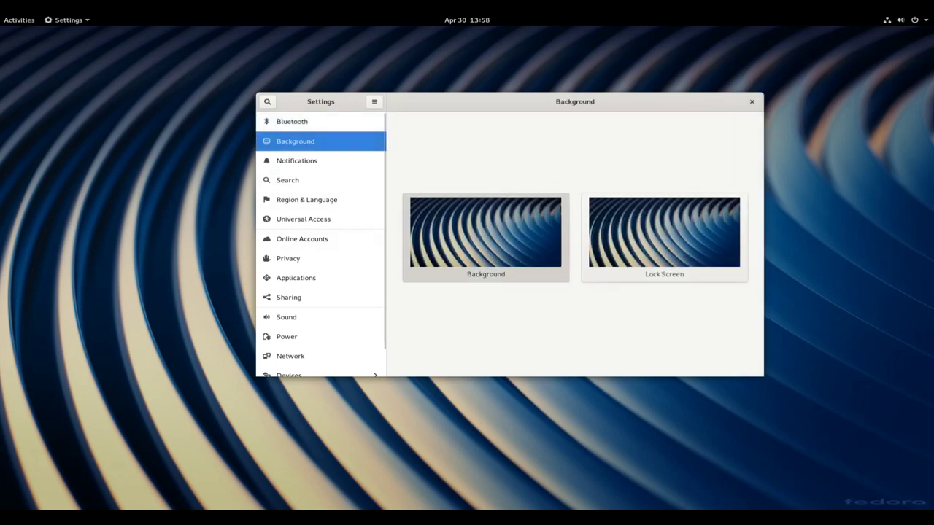
Step: Browse the available desktop backgrounds under Wallpapers, Pictures and Colors without choosing one, and quit Settings
click(486, 234)
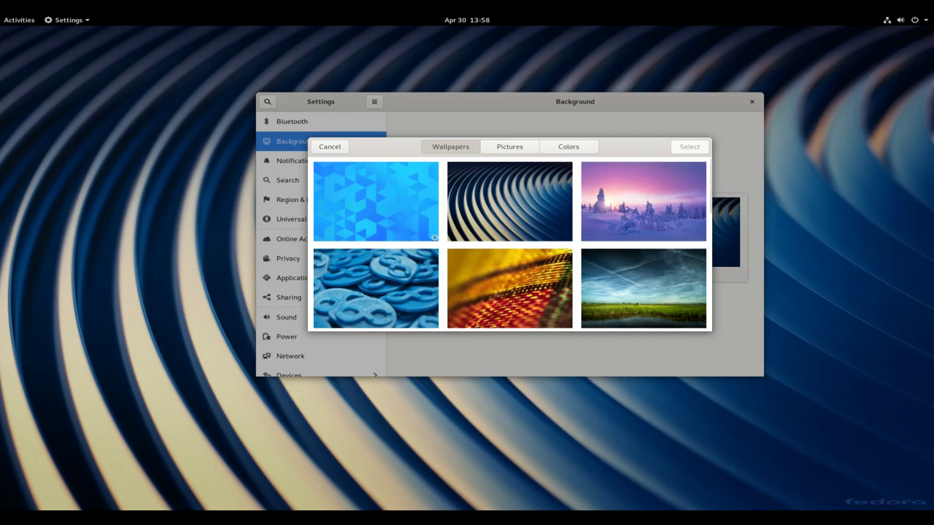
scroll(486, 323, down, 3)
scroll(509, 245, down, 5)
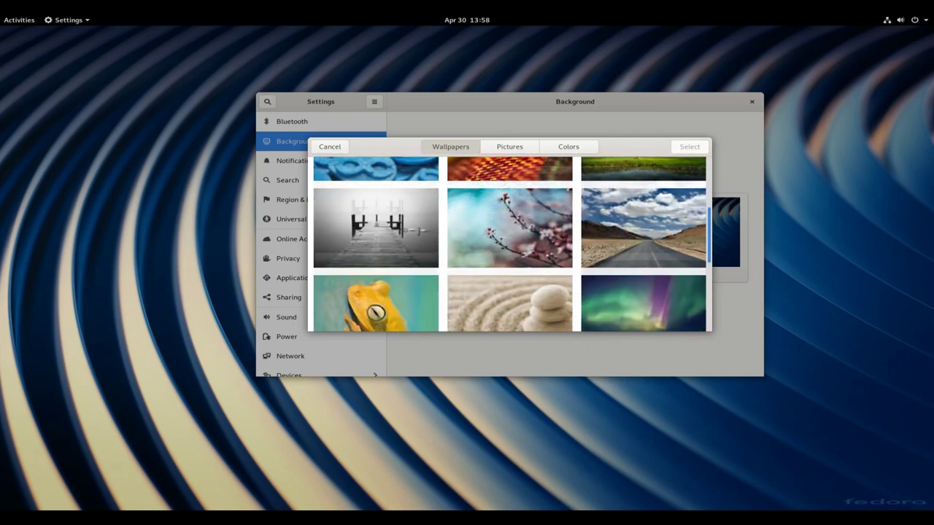
scroll(509, 245, down, 3)
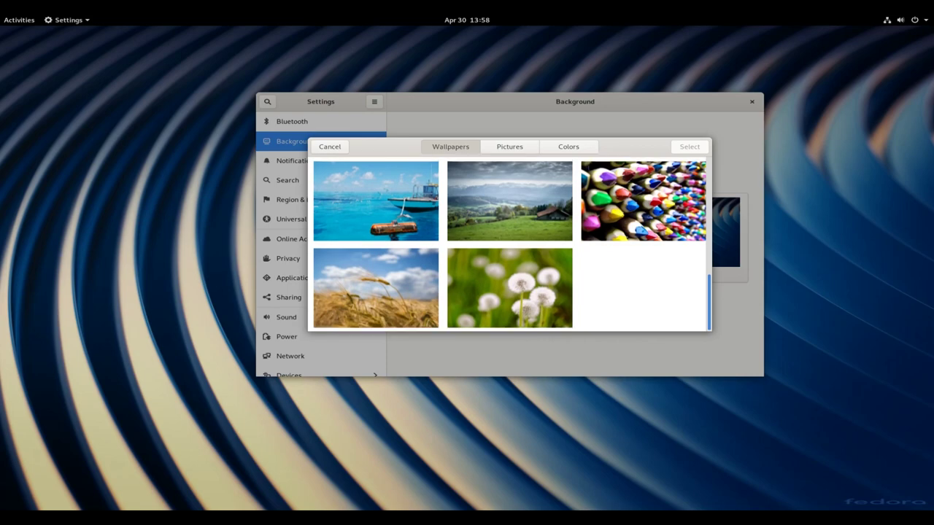
scroll(509, 244, up, 10)
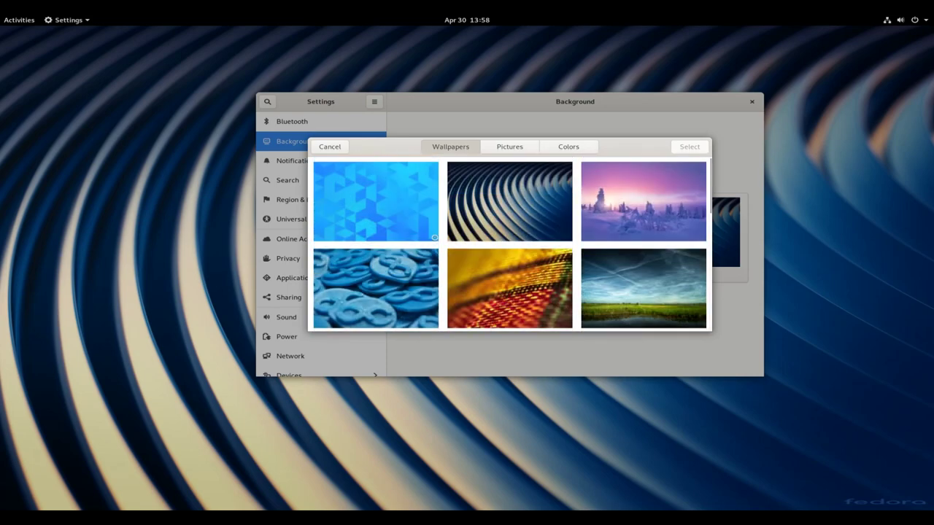
click(509, 146)
click(569, 147)
click(451, 147)
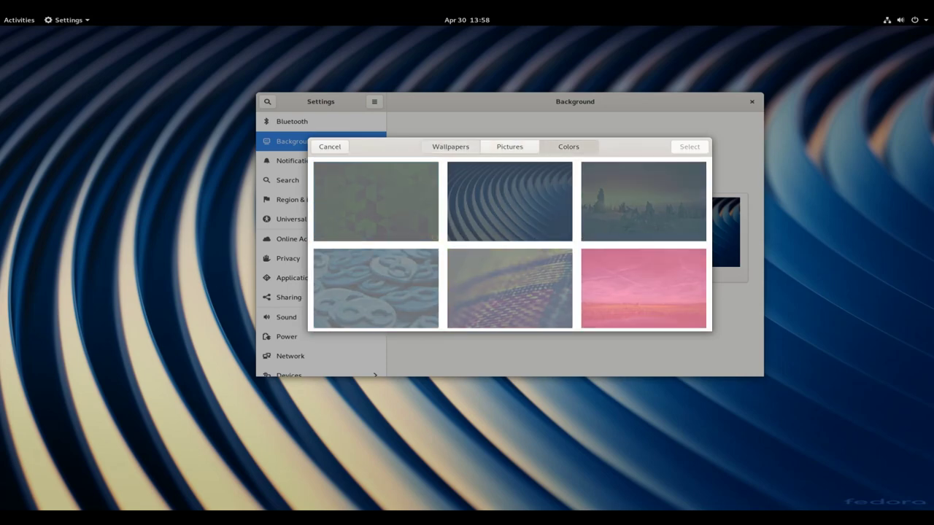
key(Escape)
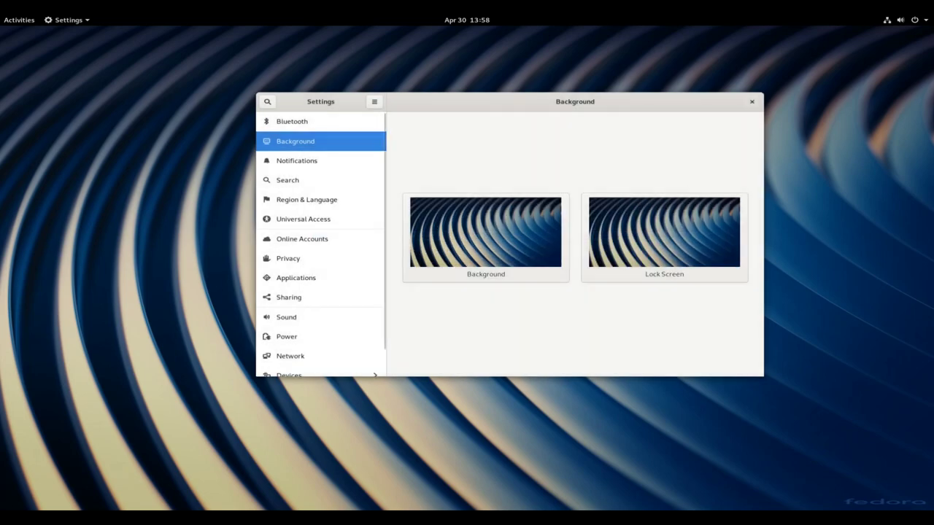
key(ctrl+q)
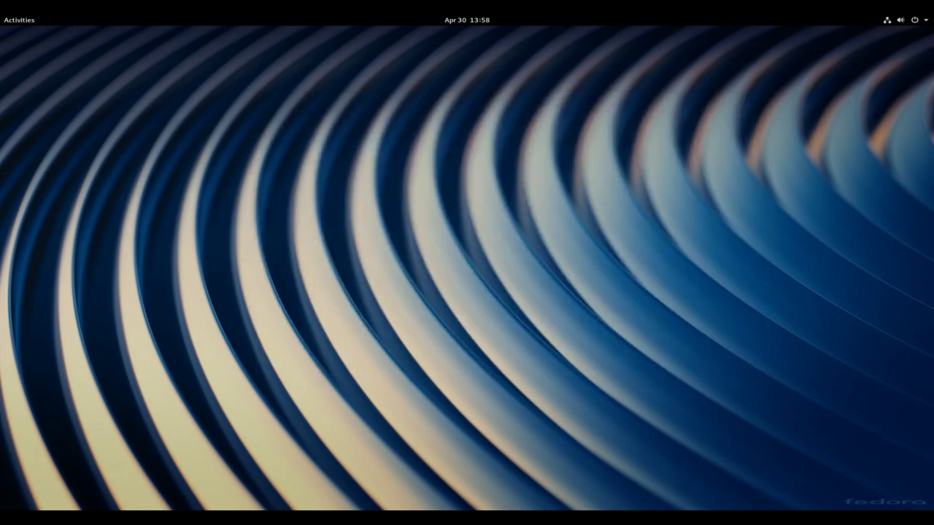
Step: Launch System Monitor from the Utilities folder in the full application list
key(super)
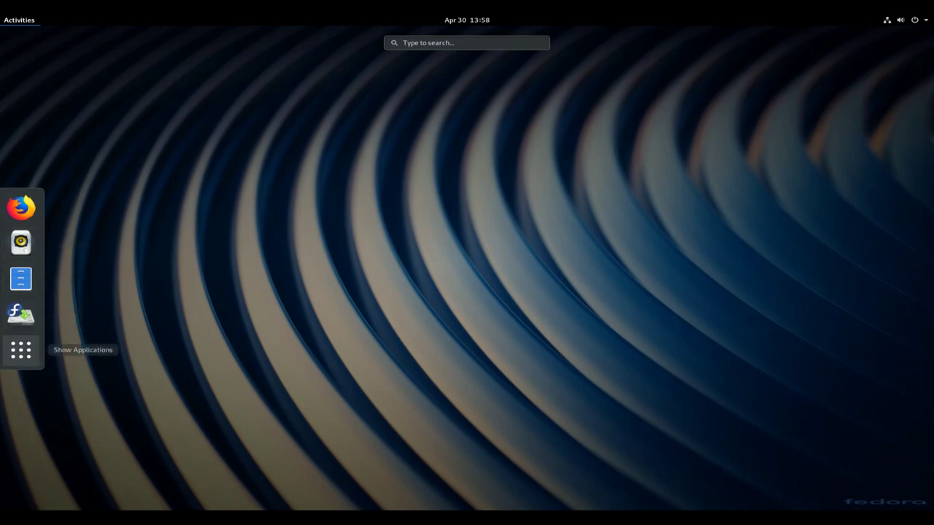
click(21, 350)
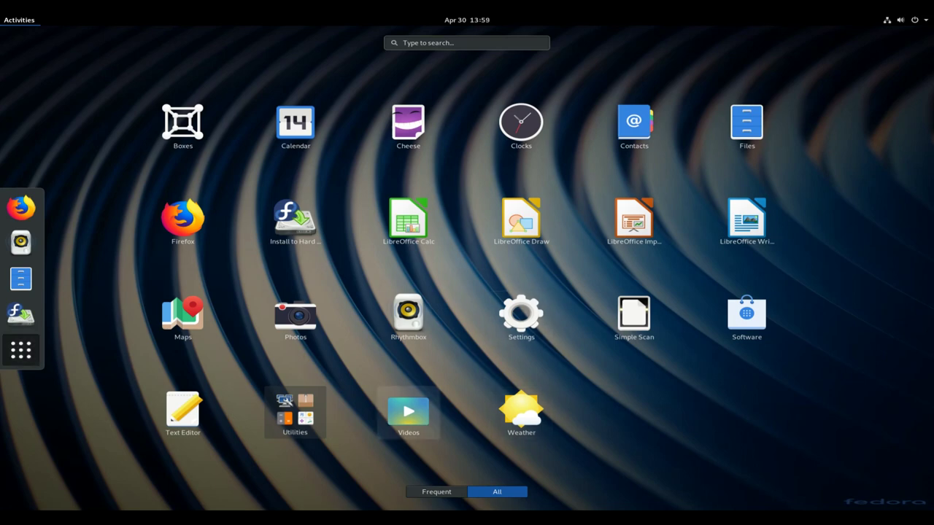
click(295, 412)
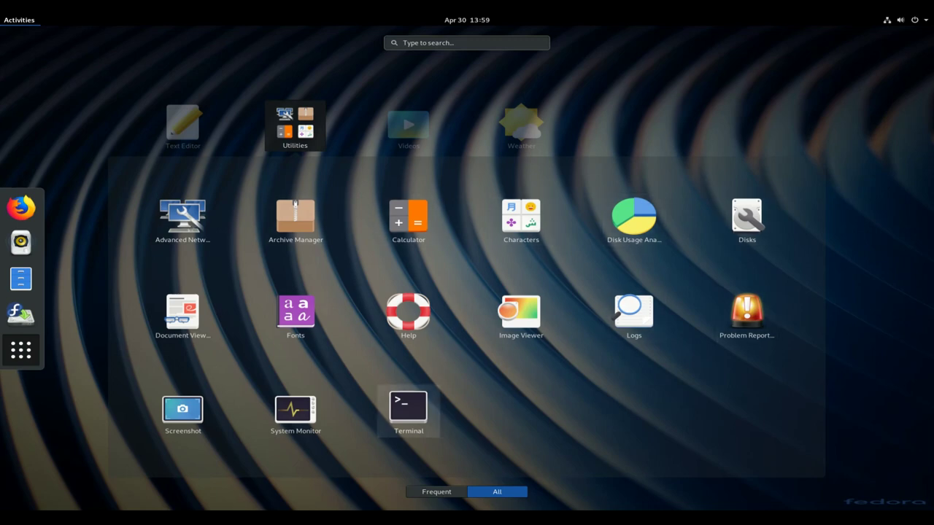
click(295, 412)
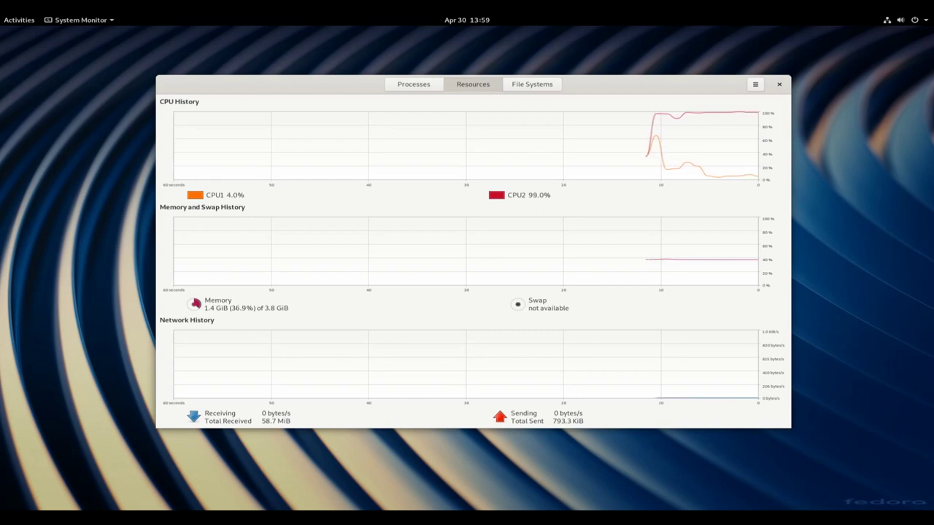
Step: Examine the running processes, the CPU, memory and network history and the file systems, and quit System Monitor
key(alt+1)
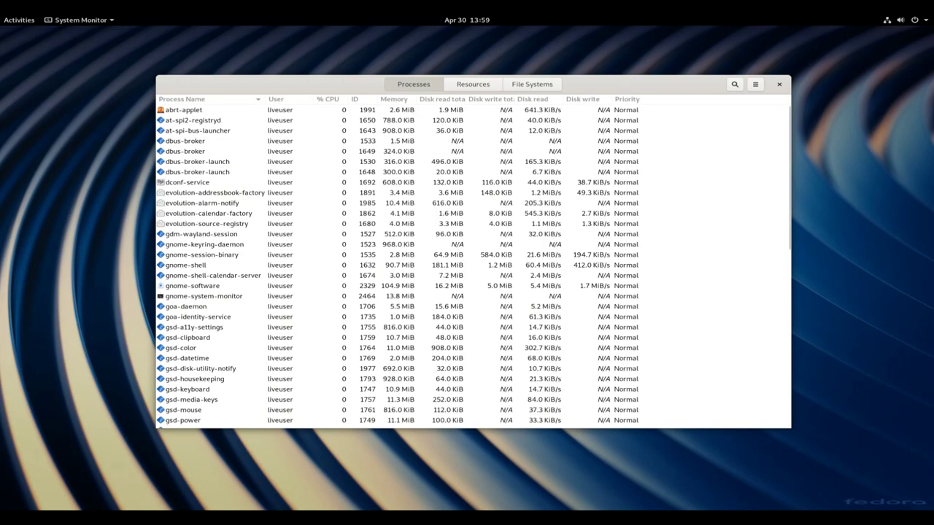
scroll(473, 266, down, 10)
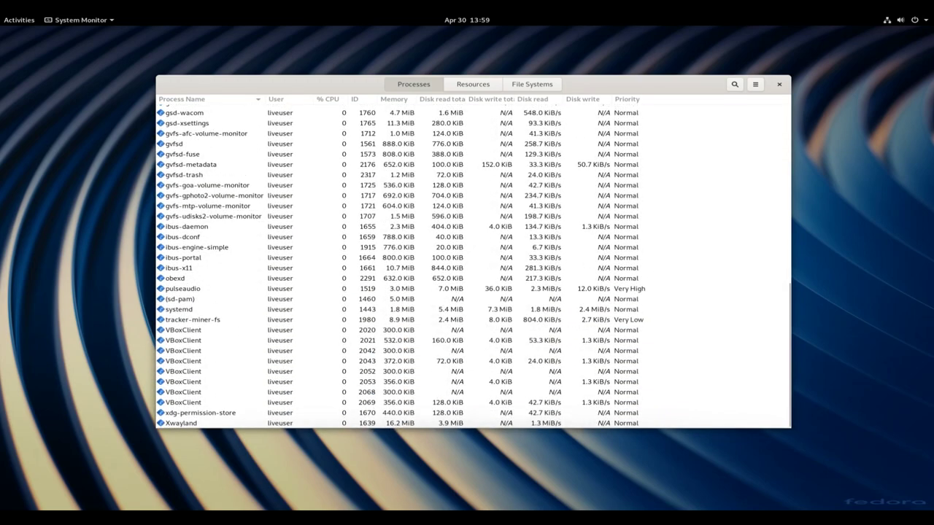
key(alt+2)
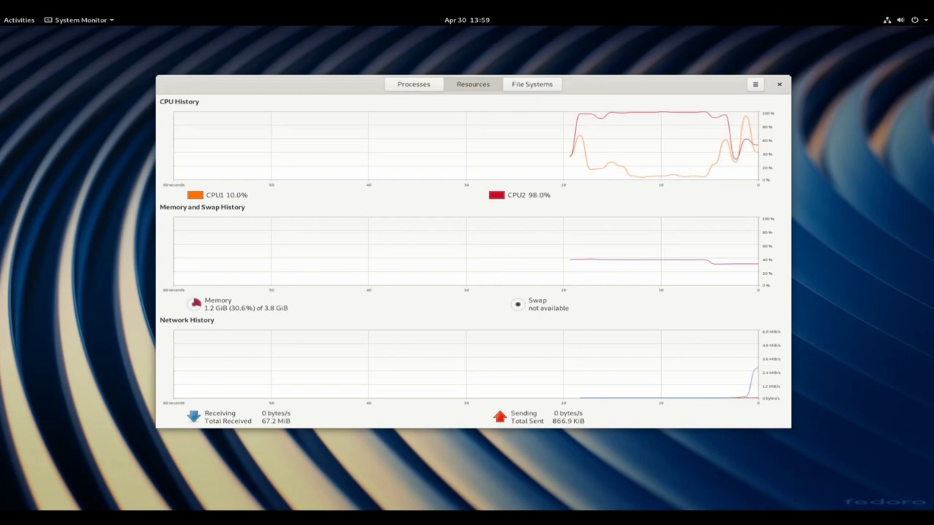
key(alt+3)
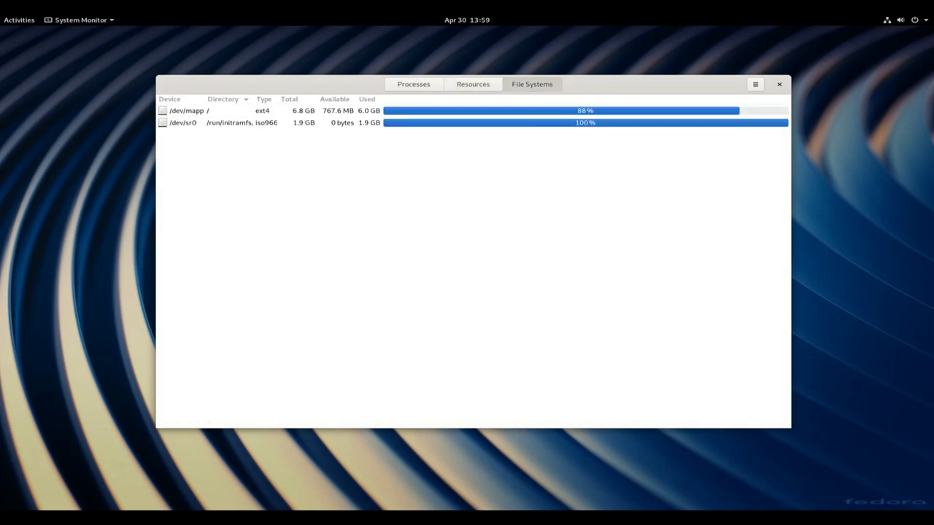
key(alt+2)
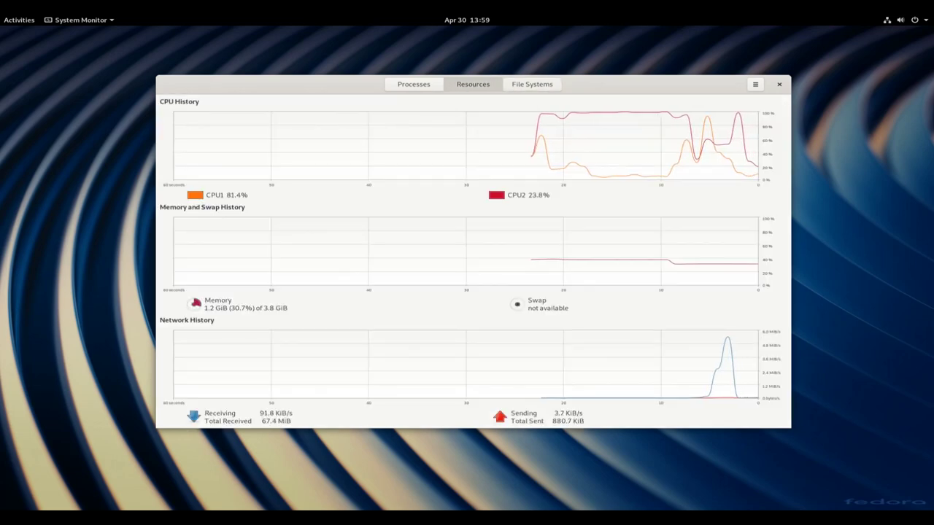
key(ctrl+q)
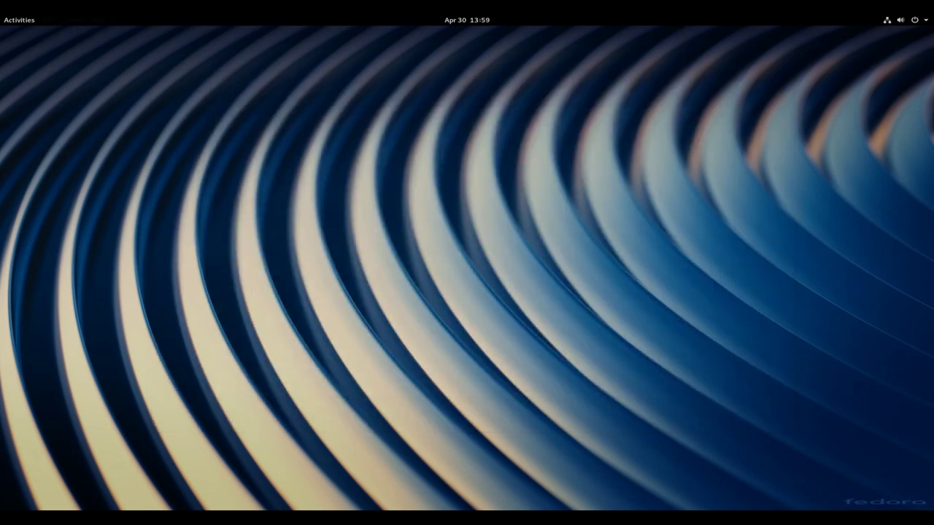
Step: Compare the frequently used applications with the full application list and show the contents of the Utilities folder
key(super)
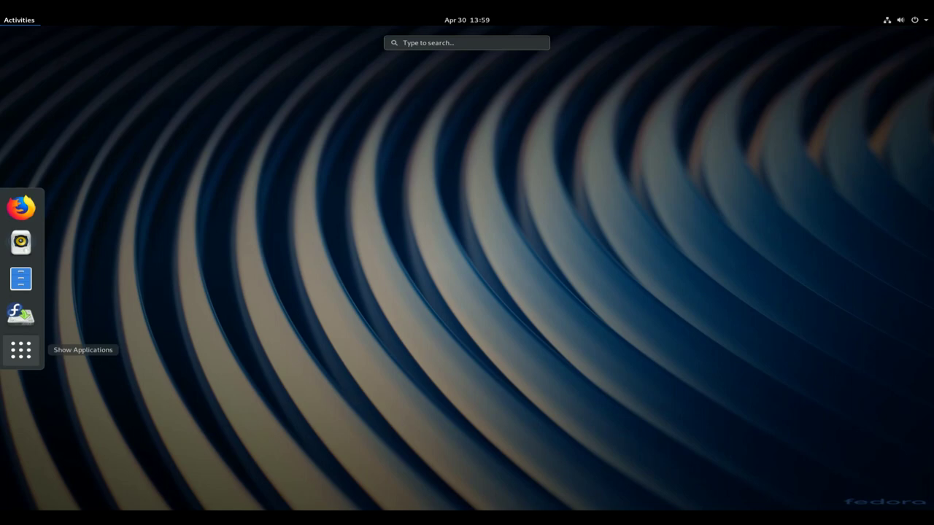
click(20, 350)
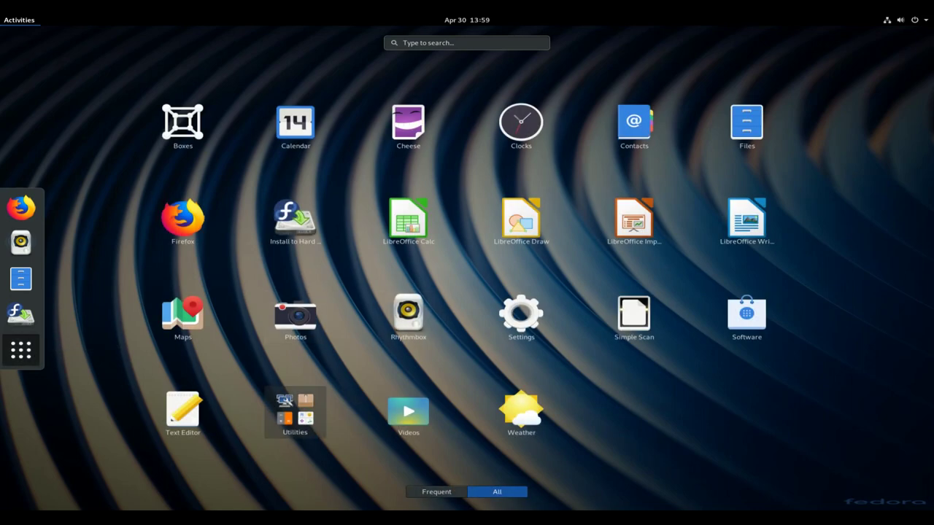
click(437, 492)
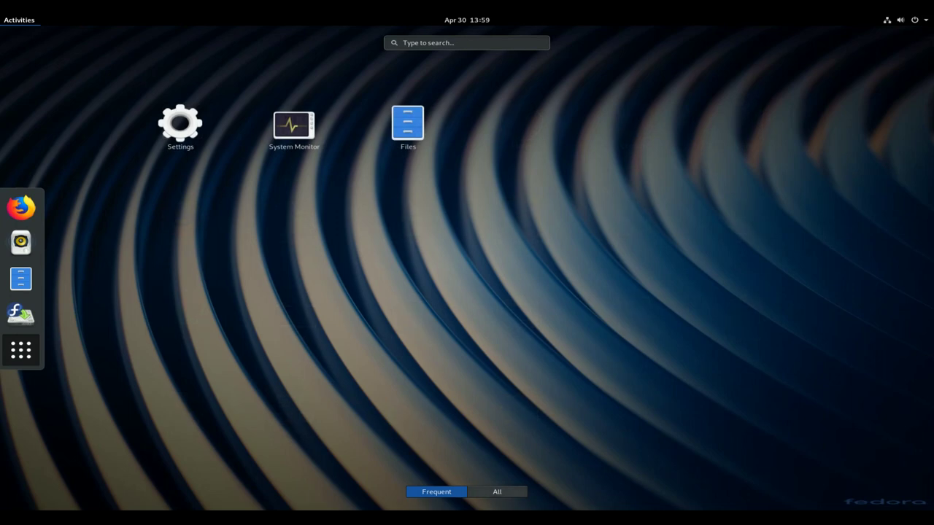
click(497, 492)
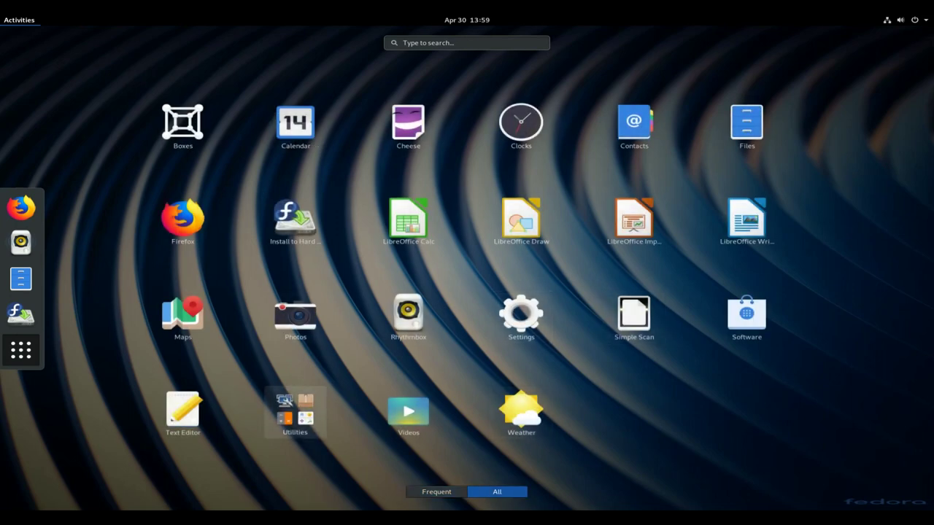
click(295, 412)
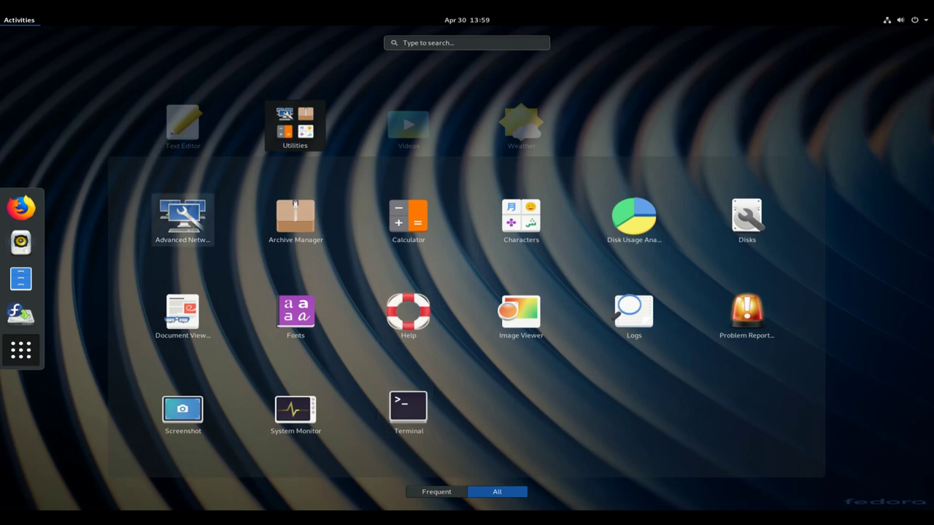
Step: Launch Terminal from the Utilities folder and print the full system information with uname -a
click(408, 407)
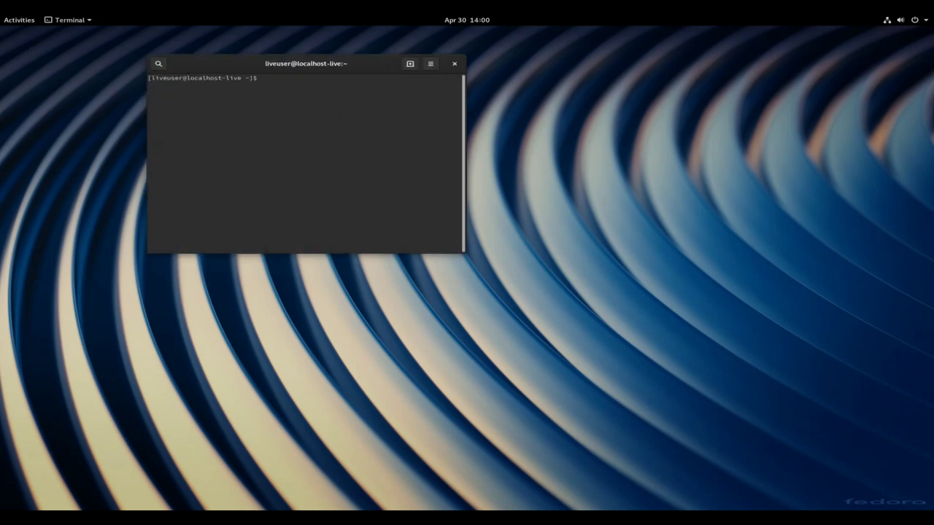
text(uname -a)
key(Return)
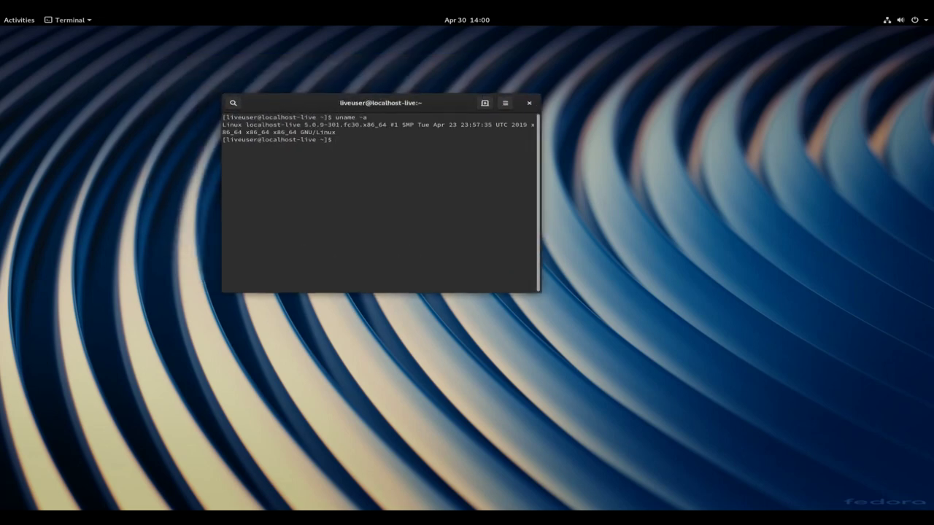
Step: Print the kernel release with uname -r, highlight the output line, and quit Terminal
text(uname -)
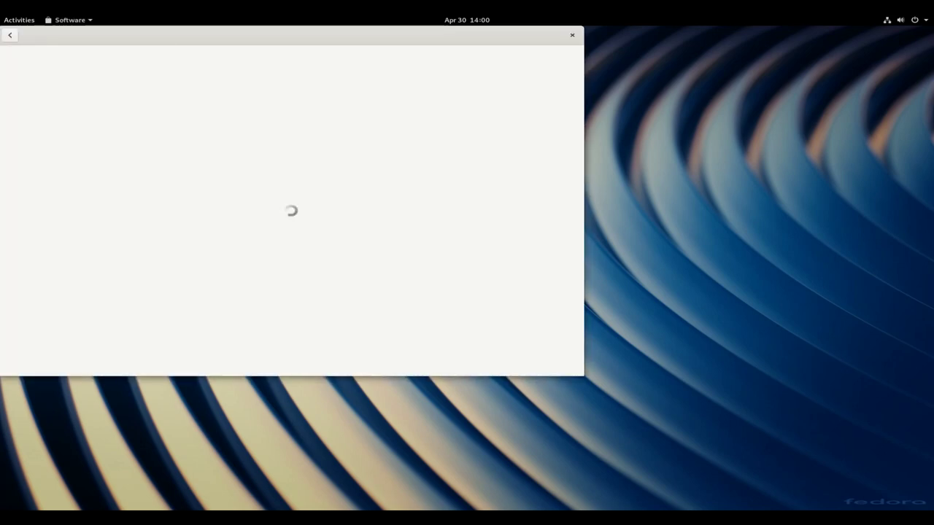
text(r)
key(Return)
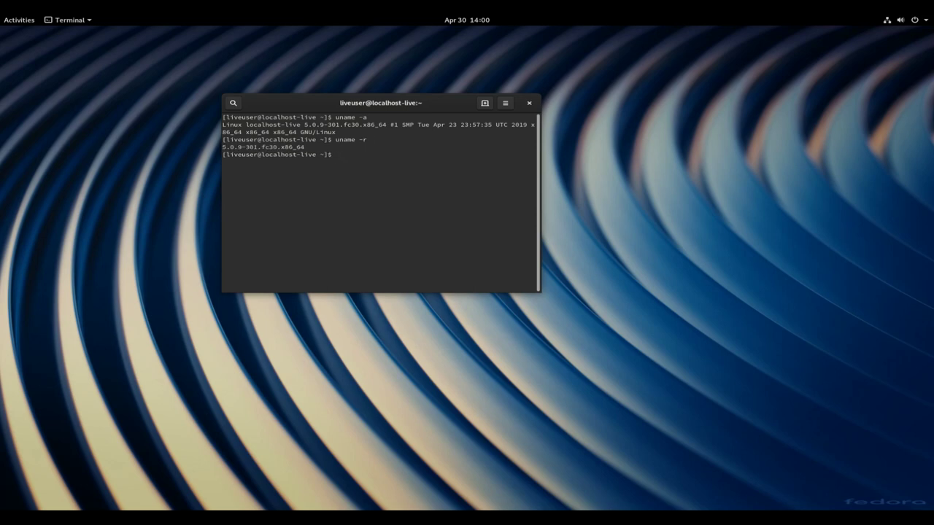
triple_click(263, 147)
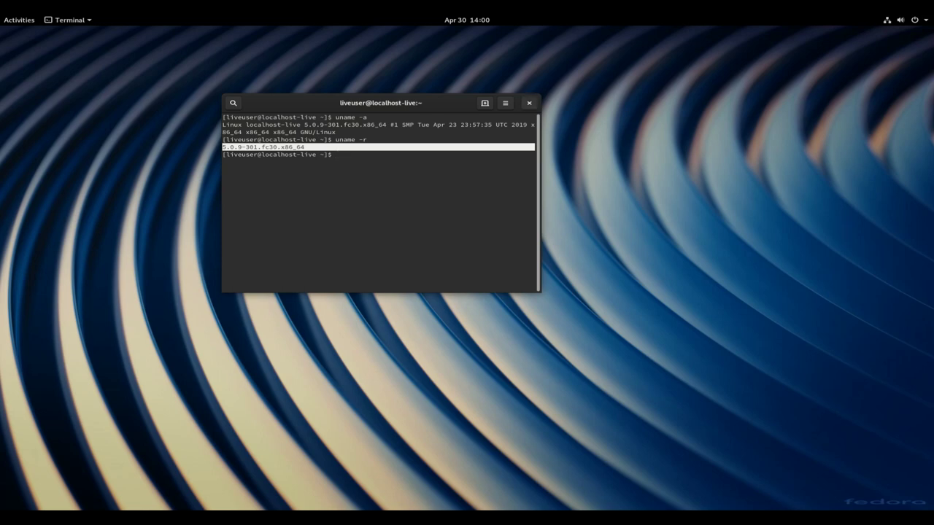
click(530, 103)
Step: View the display settings from the desktop and switch to the Applications section of Settings
right_click(407, 162)
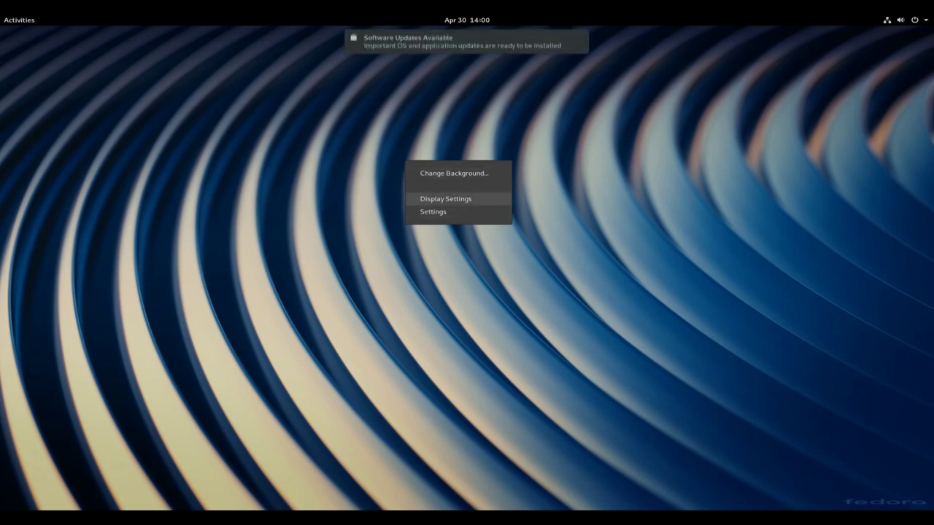
key(Return)
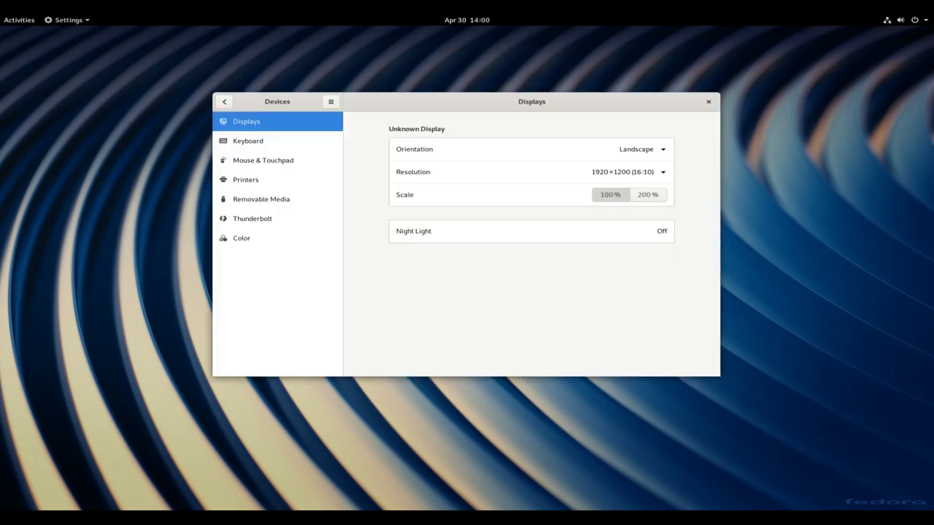
click(224, 102)
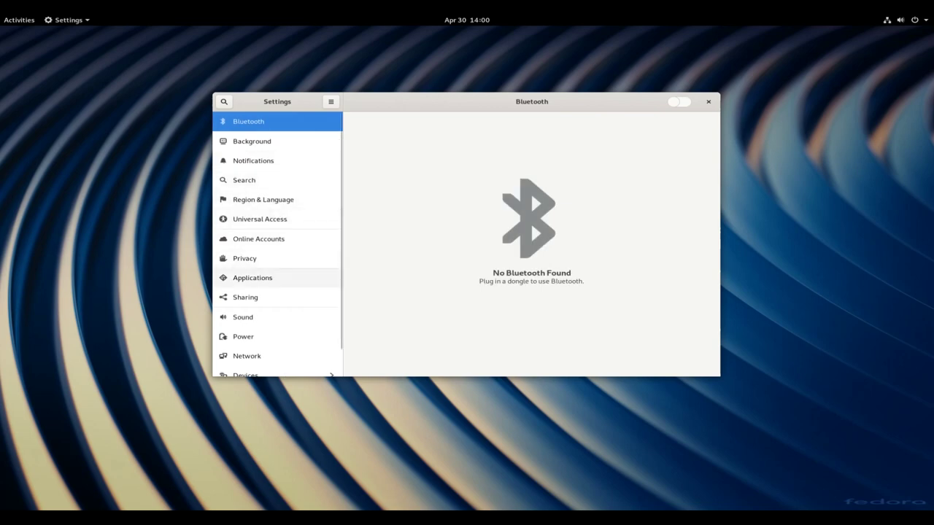
click(253, 278)
Step: Examine the integration and default handler settings of the listed applications from Disk Usage Analyzer through Install to Hard Drive
click(265, 297)
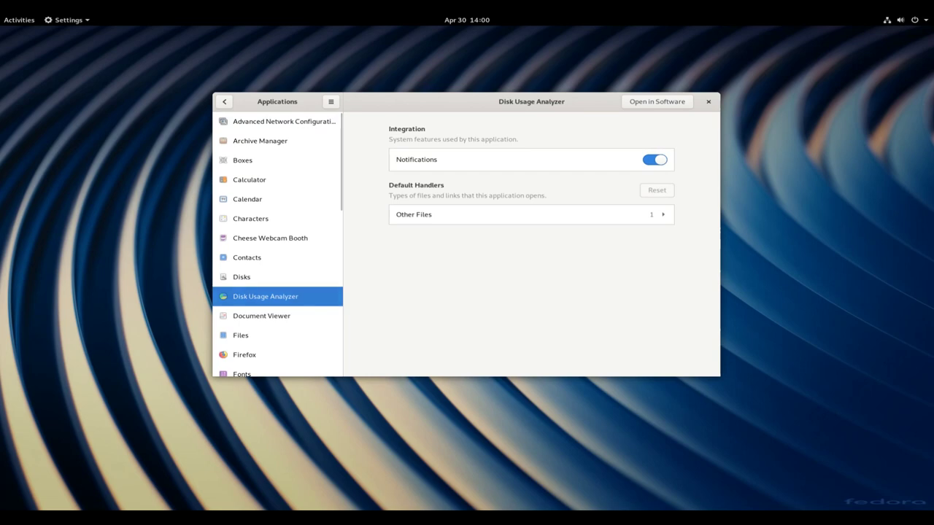
click(262, 315)
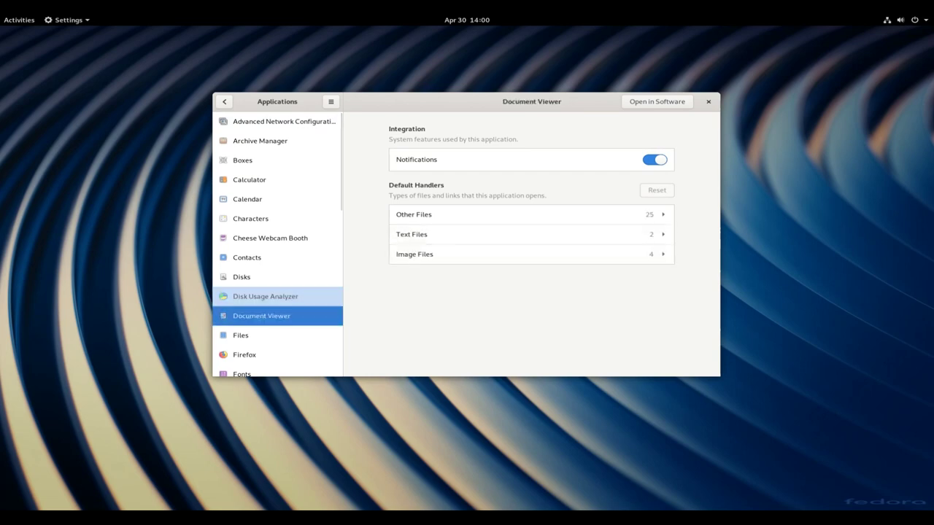
click(241, 335)
scroll(277, 244, down, 5)
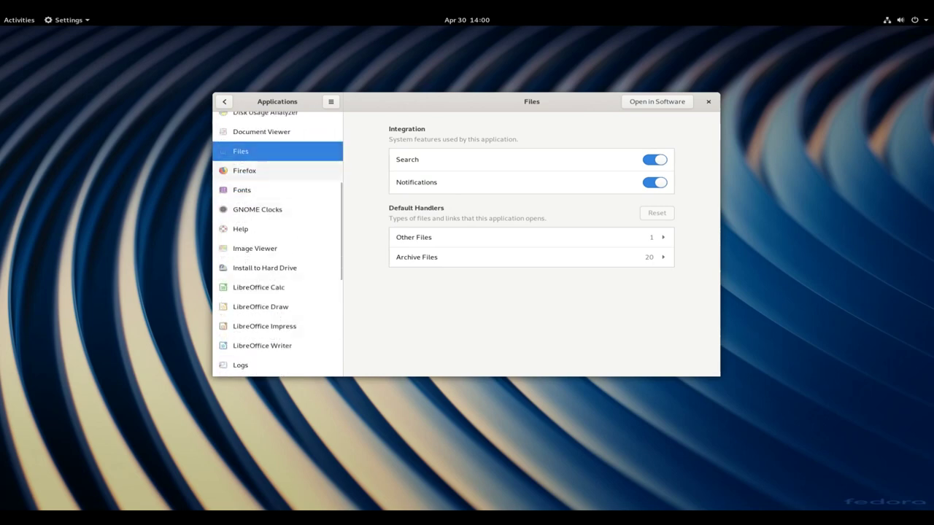
click(248, 171)
click(242, 190)
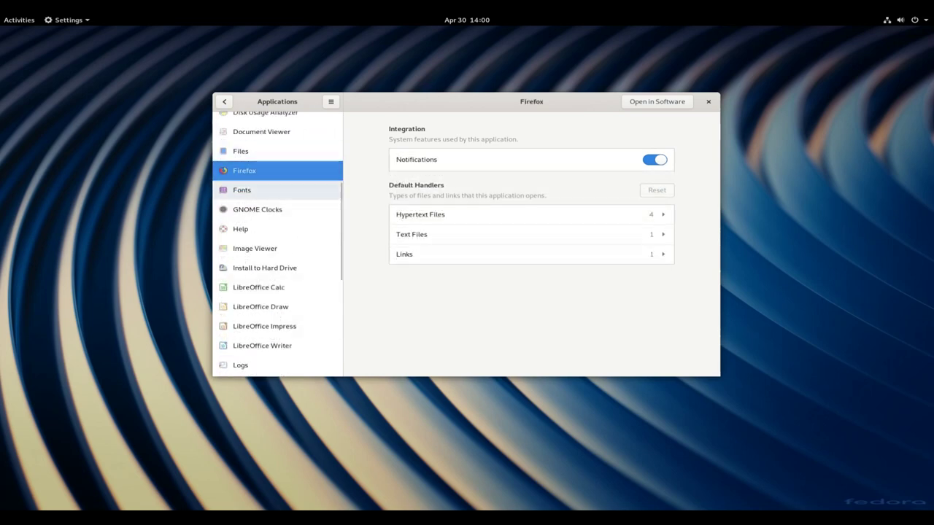
click(257, 210)
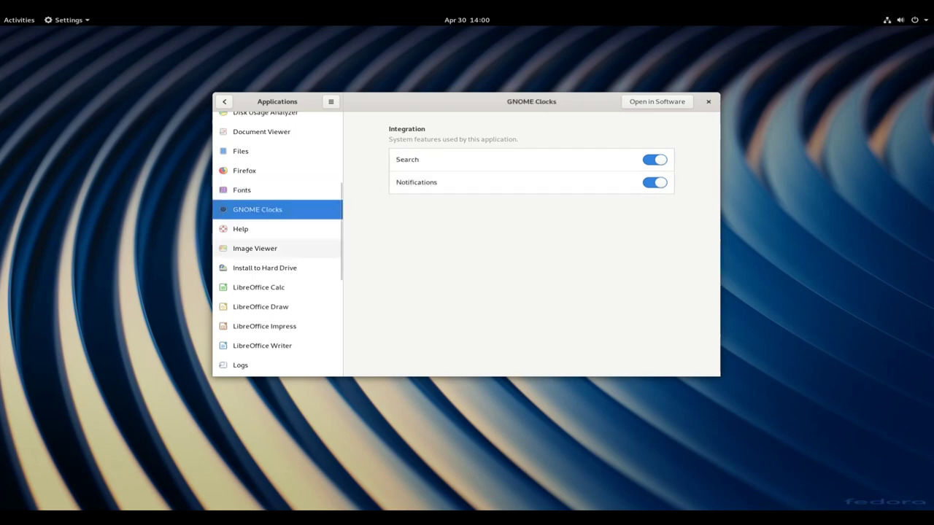
click(254, 248)
scroll(277, 245, down, 2)
click(264, 206)
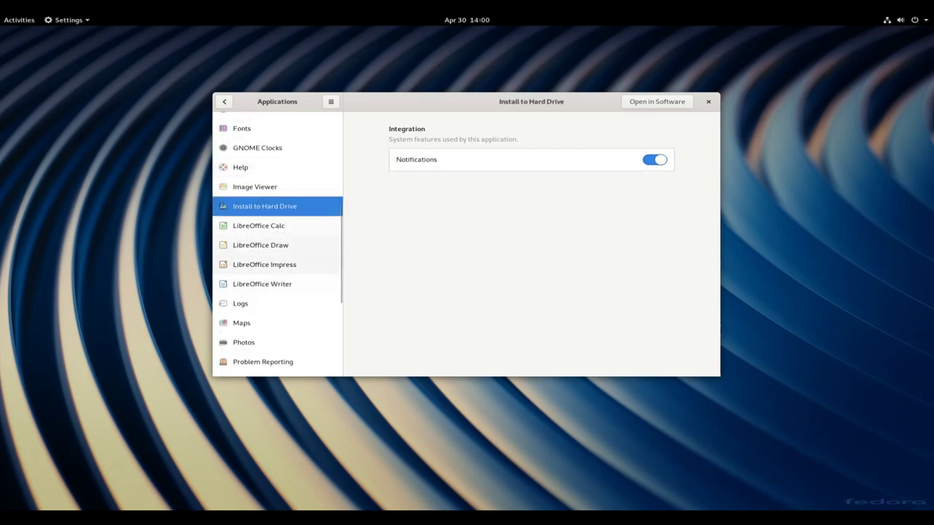
Step: Review the application settings of Rhythmbox Music Player, Software, System Monitor, Videos and Weather, and quit Settings
scroll(277, 247, down, 5)
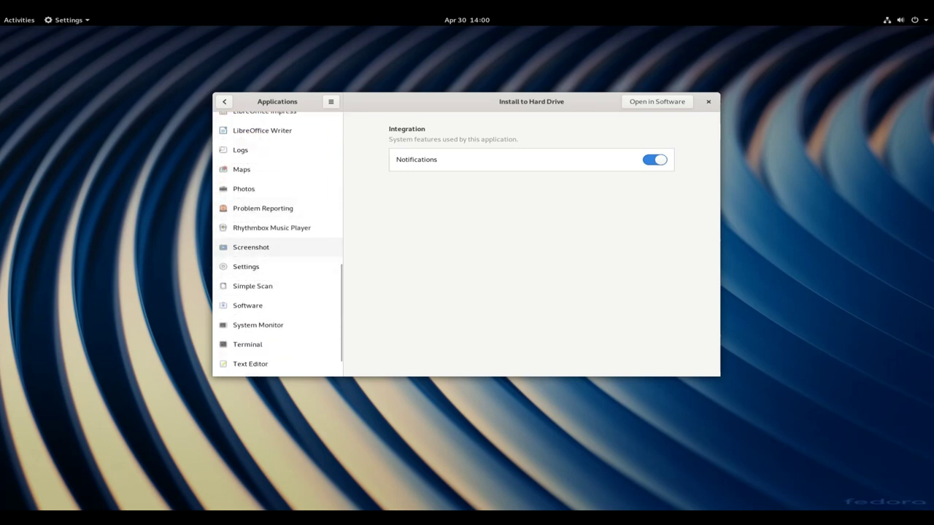
click(272, 227)
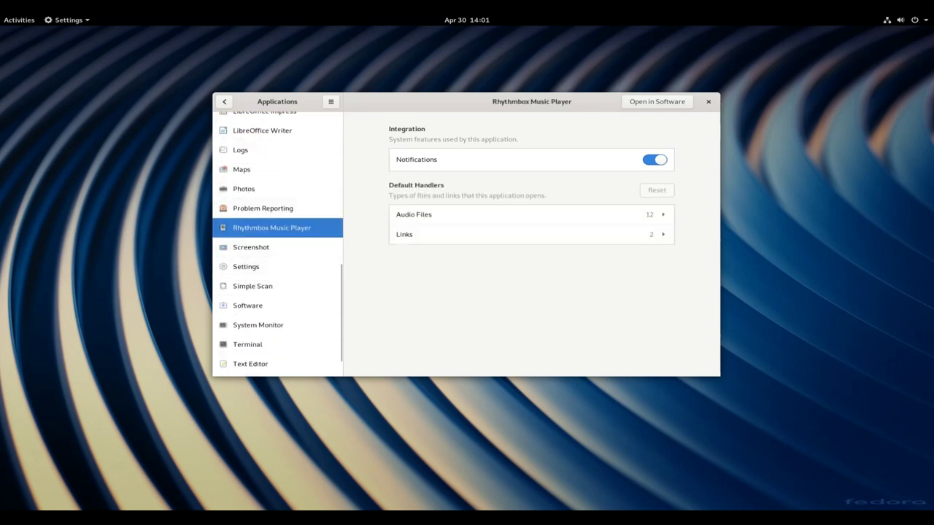
click(247, 305)
scroll(248, 305, down, 1)
click(258, 289)
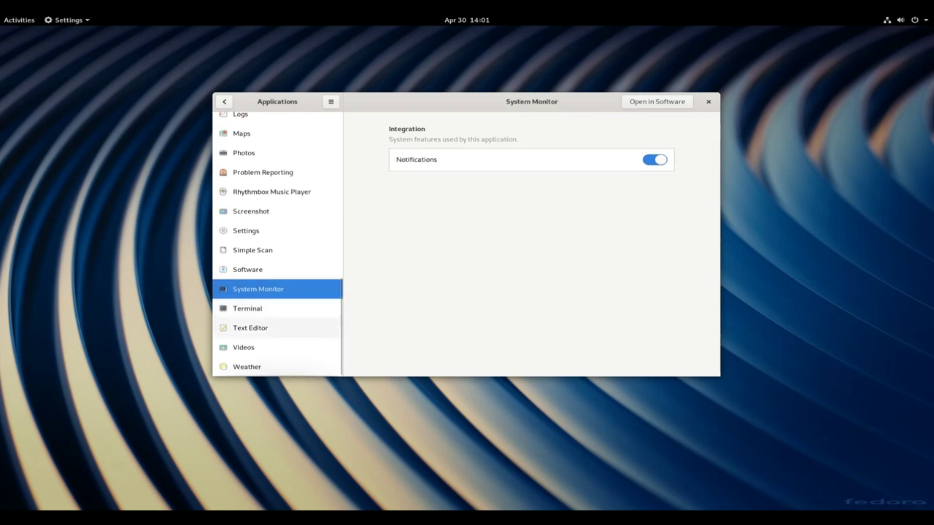
click(244, 347)
click(247, 366)
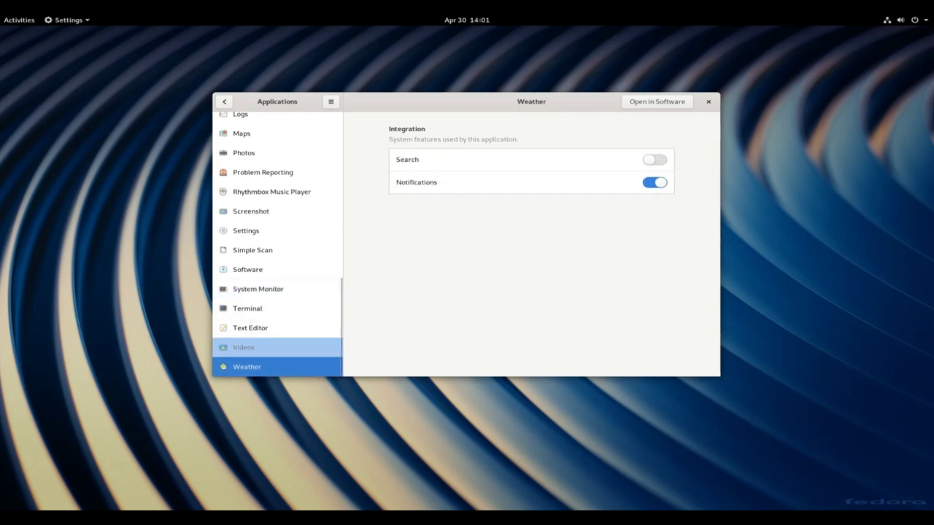
click(708, 102)
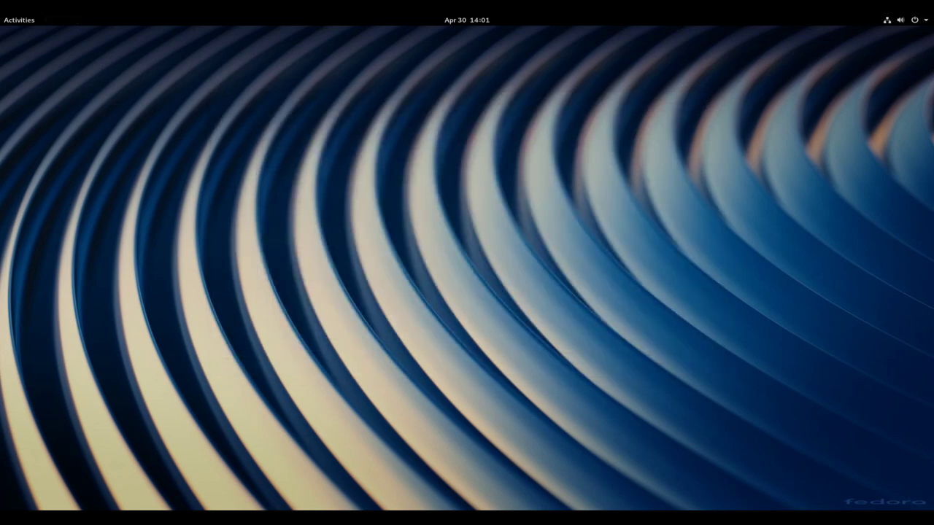